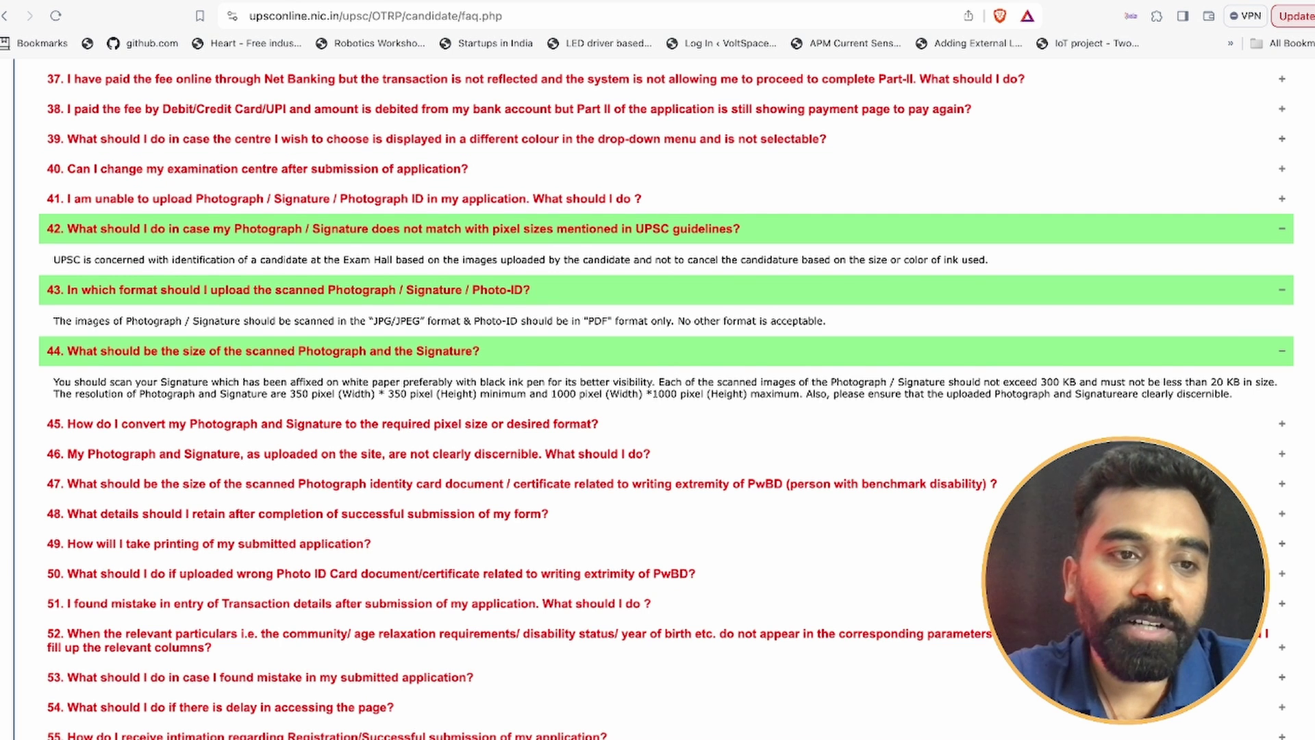
scroll(658, 399, "down", 2)
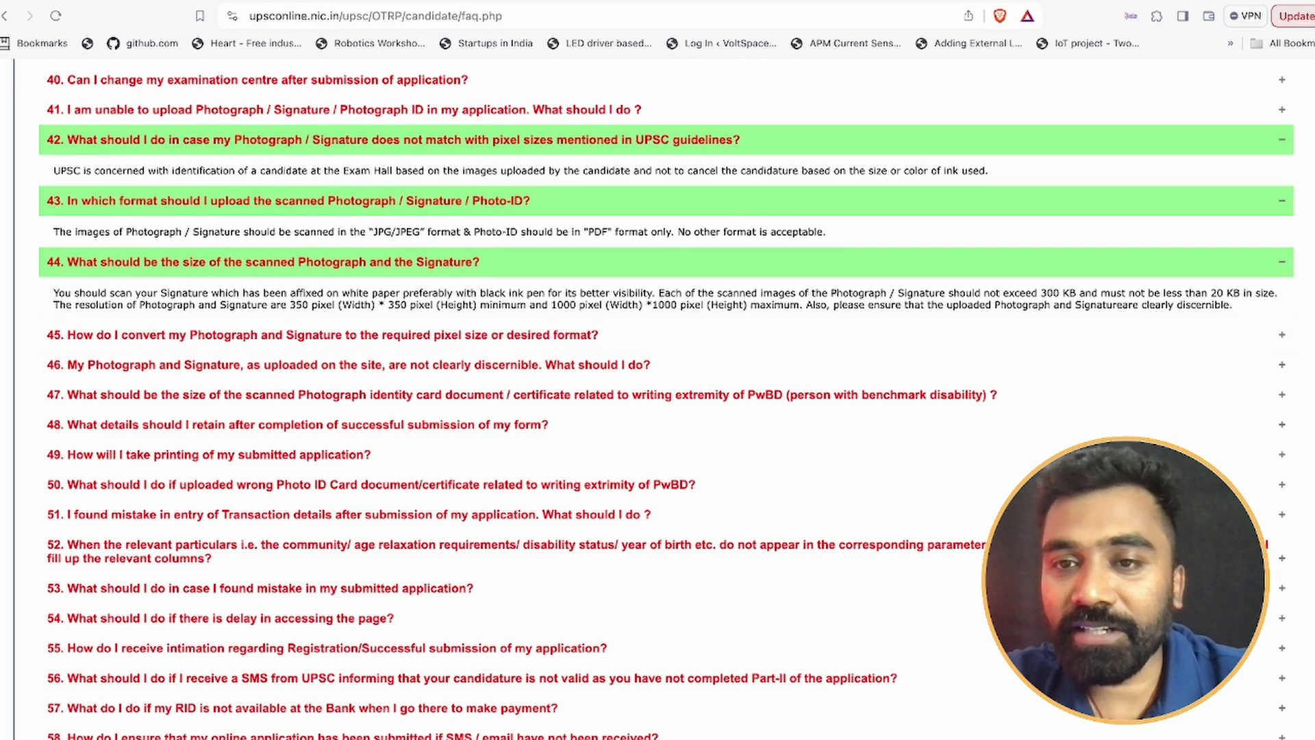
left_click_drag(1041, 293, 1080, 293)
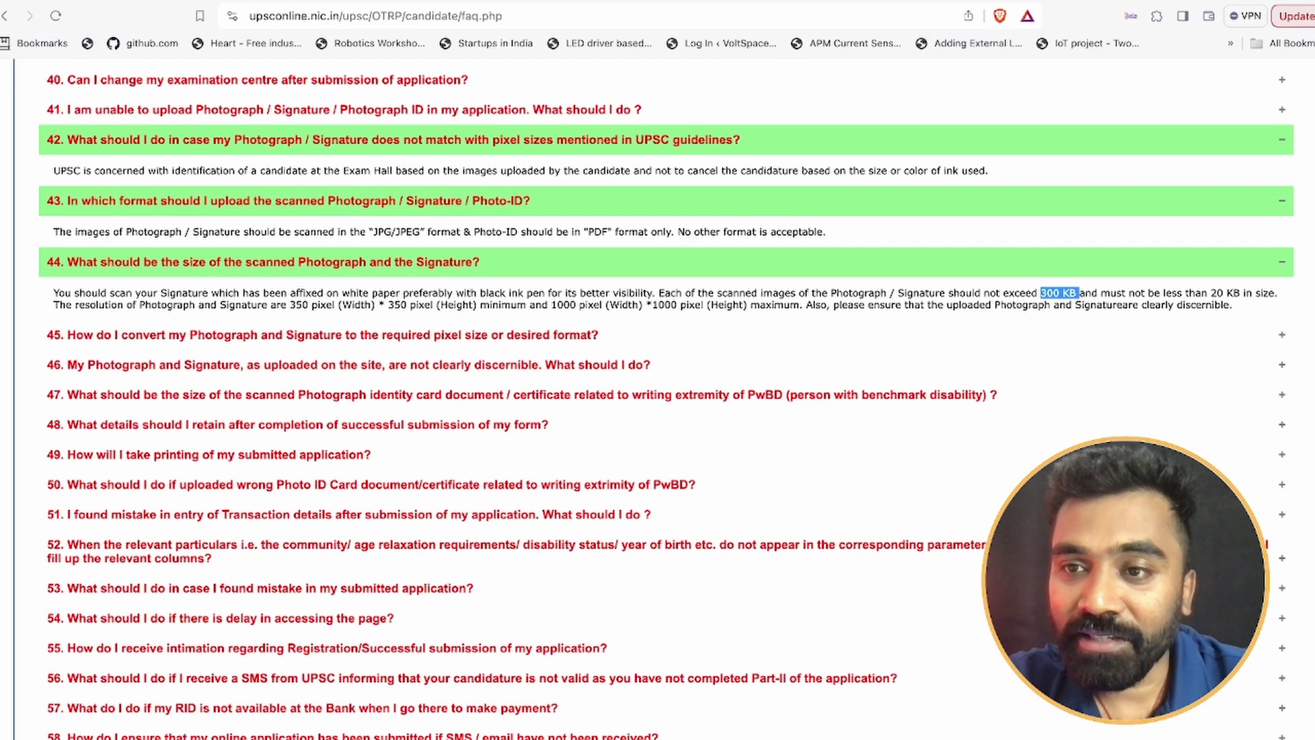
left_click_drag(1210, 292, 1240, 292)
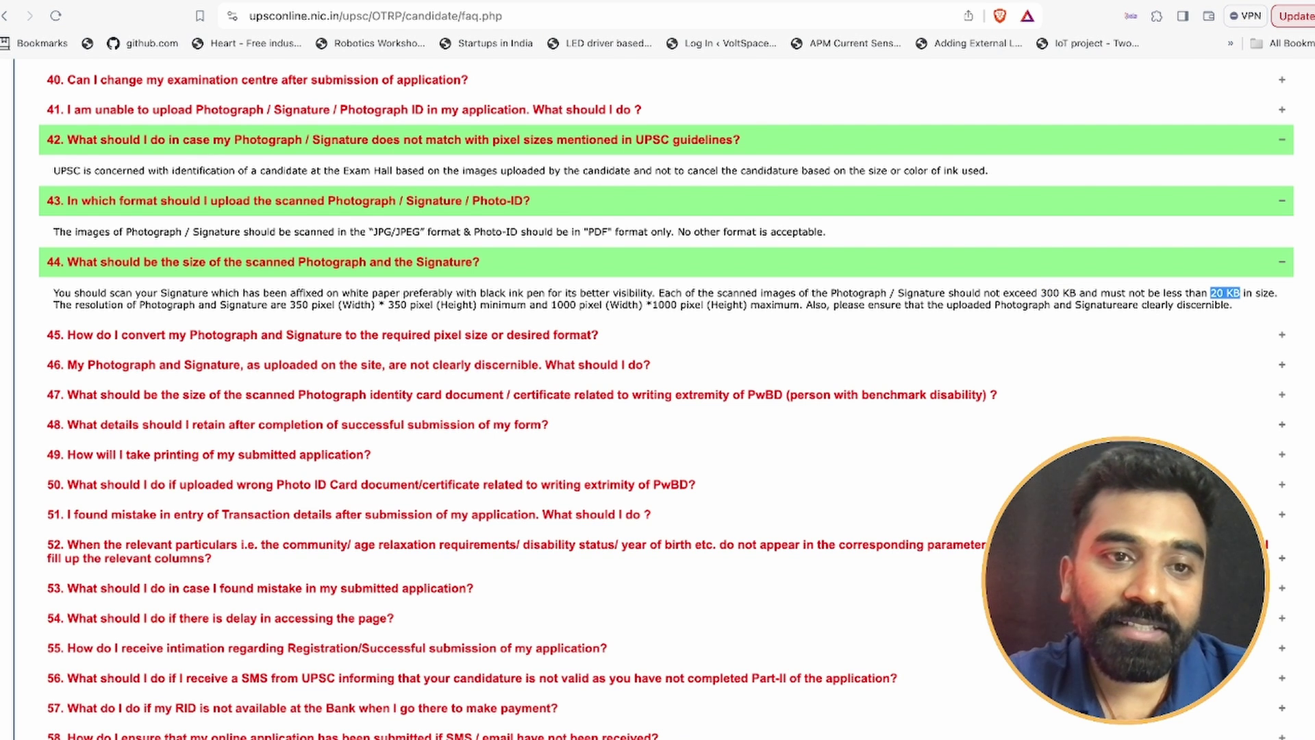
left_click_drag(290, 304, 431, 305)
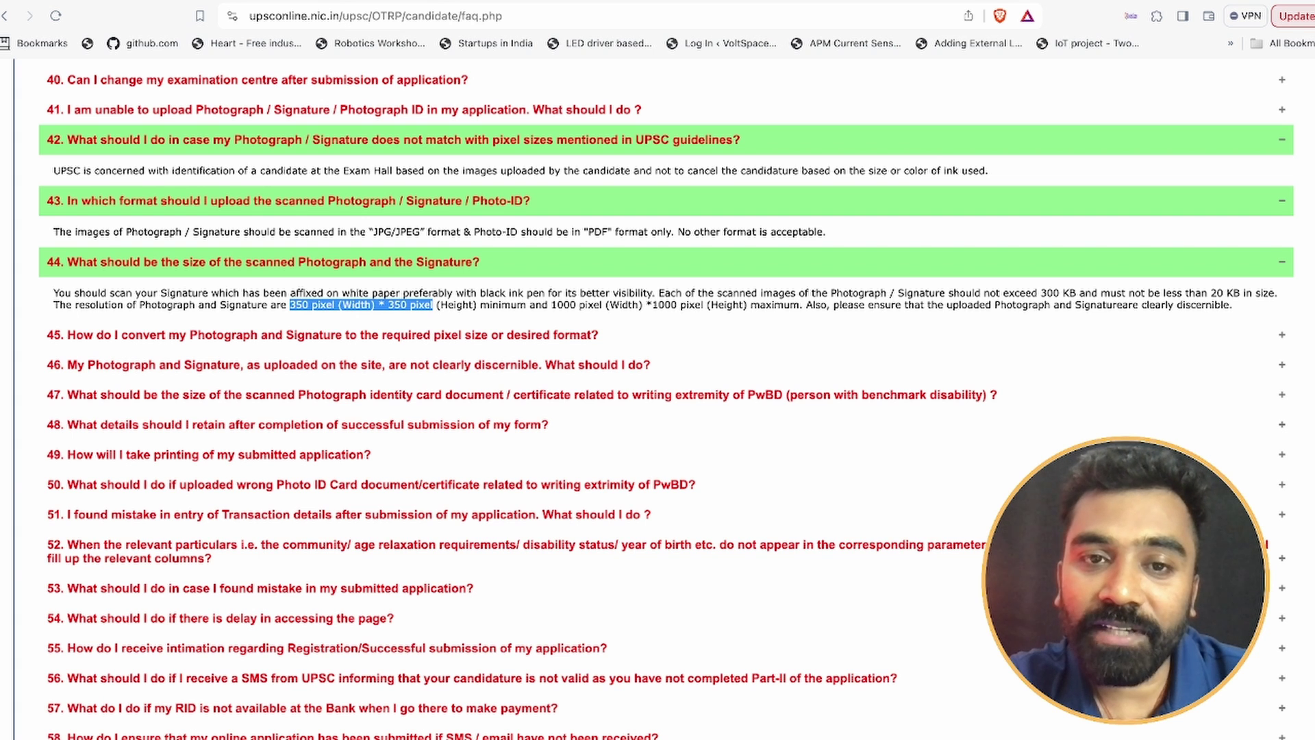
left_click_drag(551, 305, 703, 305)
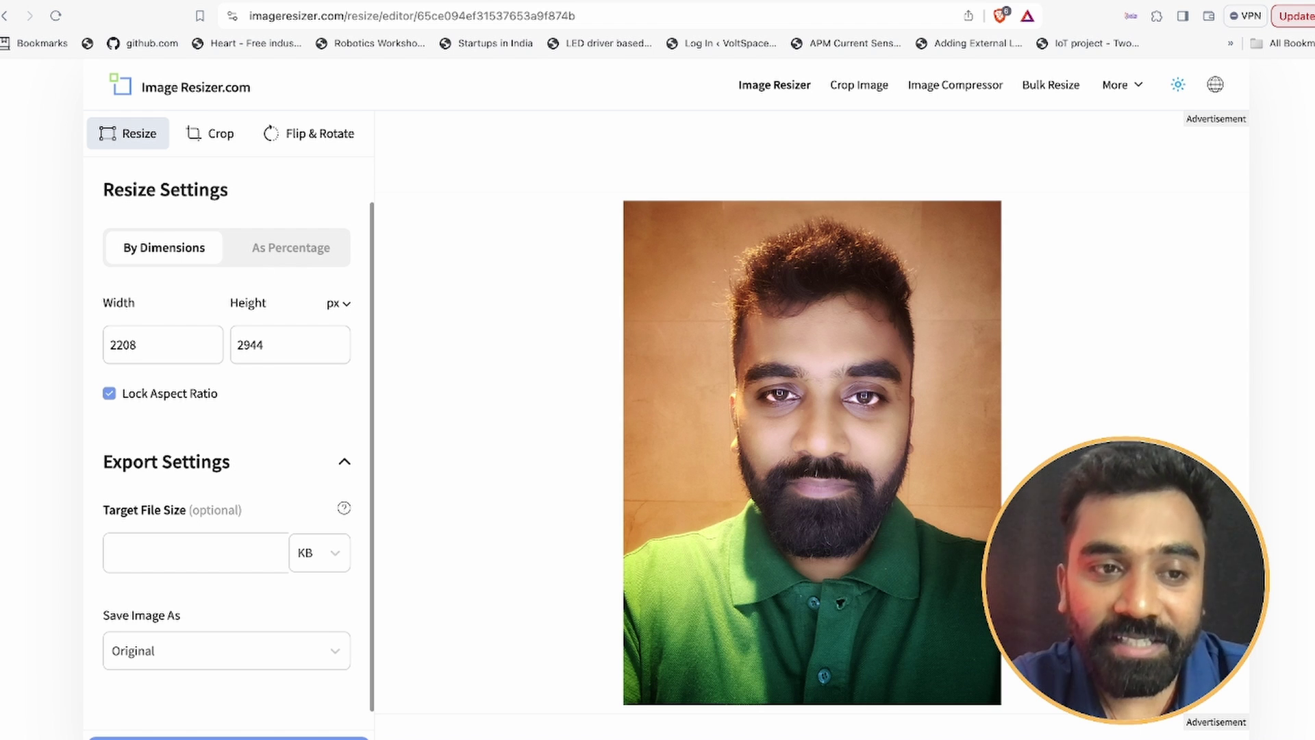
- Unlock the aspect ratio and set the portrait's width and height to 350 each, keeping pixels
left_click(109, 393)
double_click(123, 345)
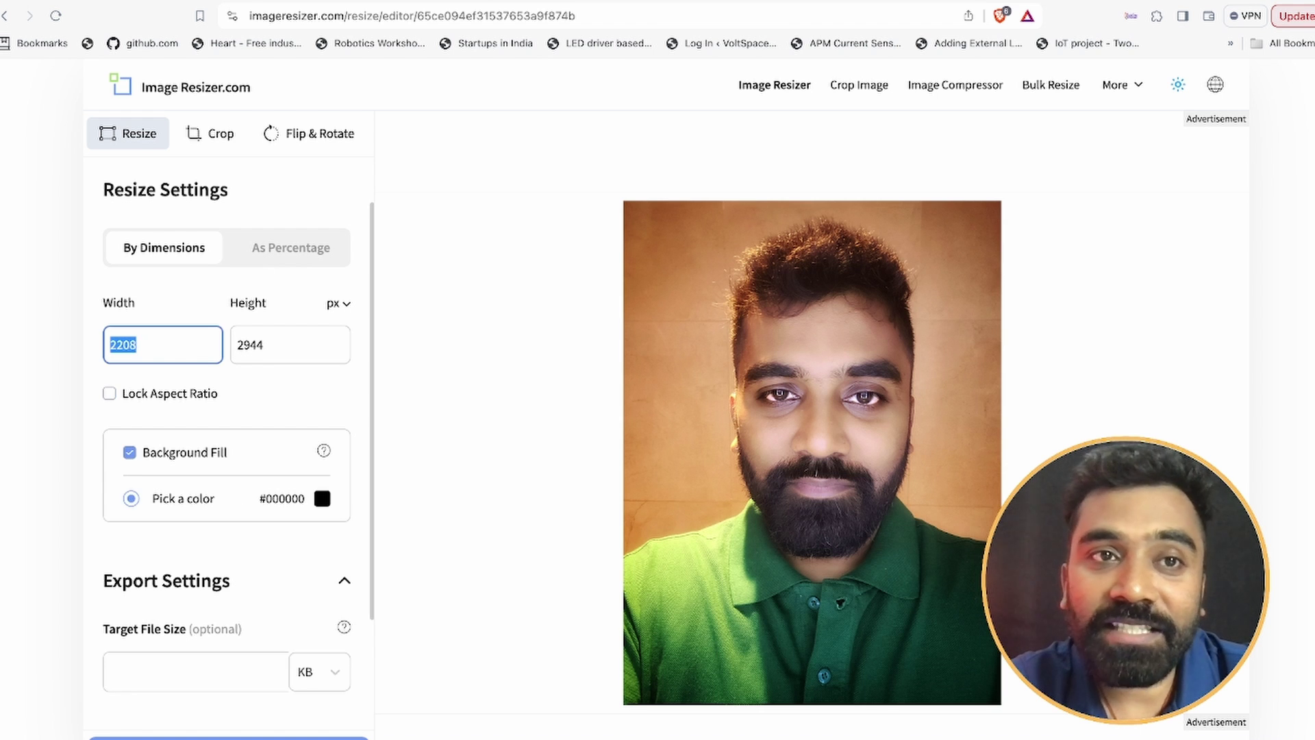
key("ctrl+shift+Tab")
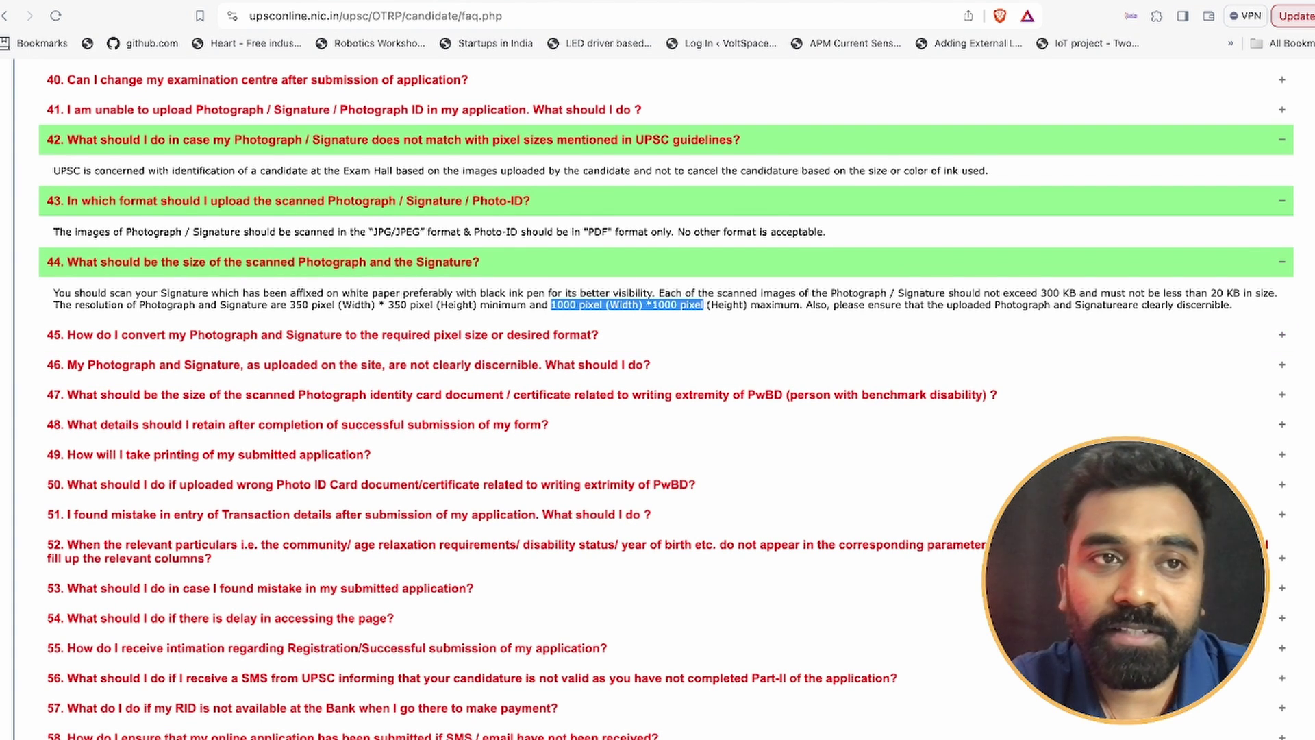
key("ctrl+Tab")
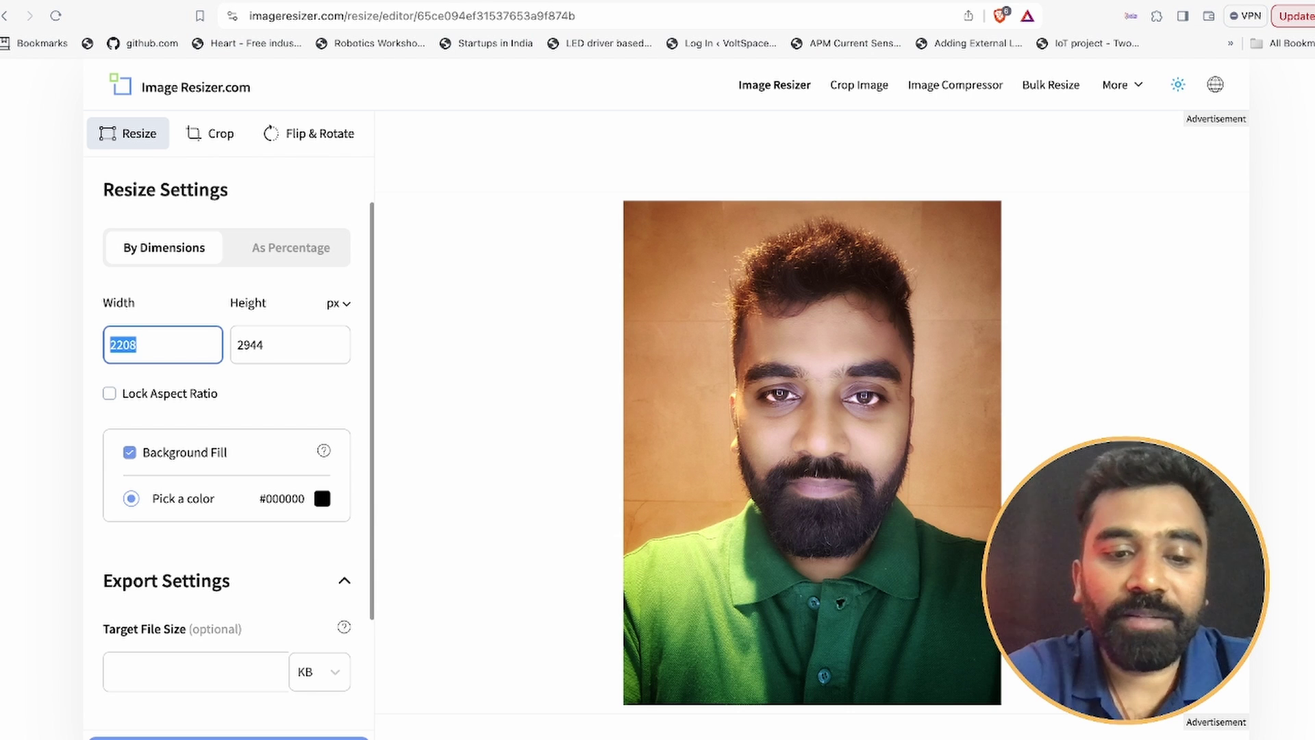
type("350")
key("Tab")
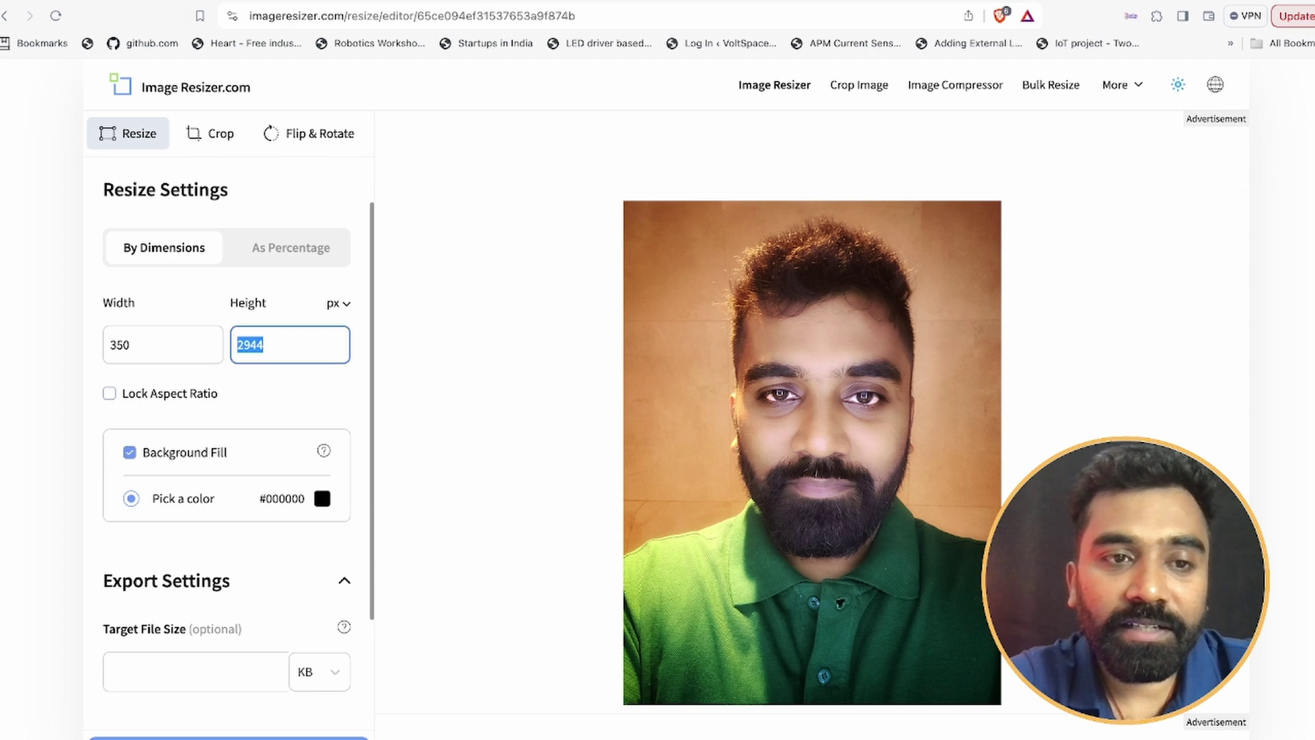
type("350")
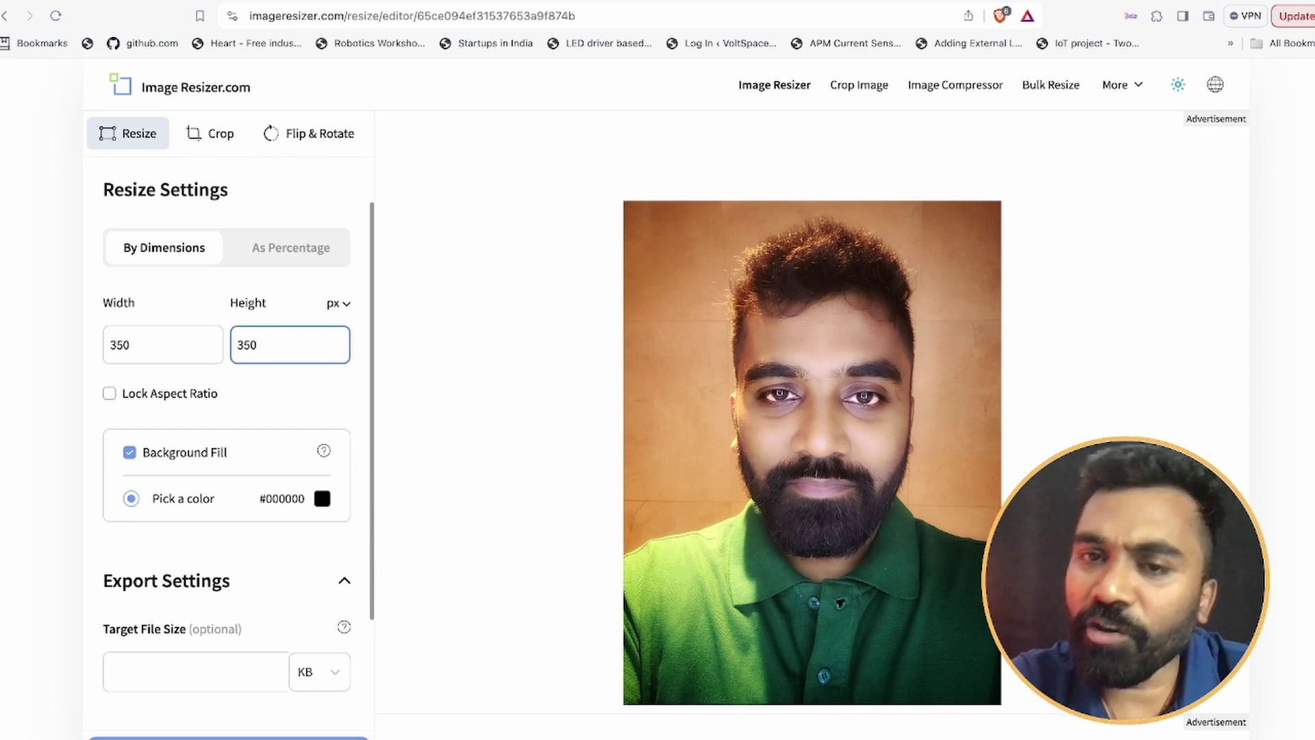
key("Tab")
key("space")
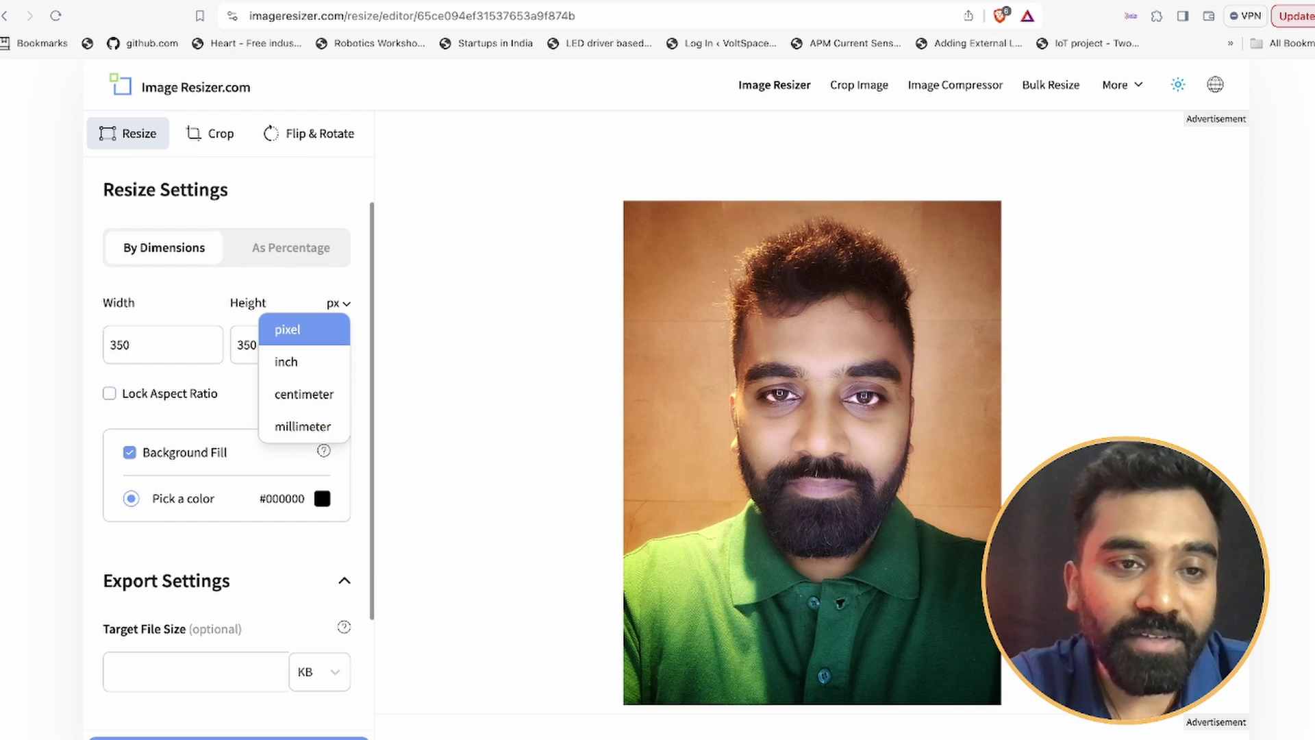
key("Return")
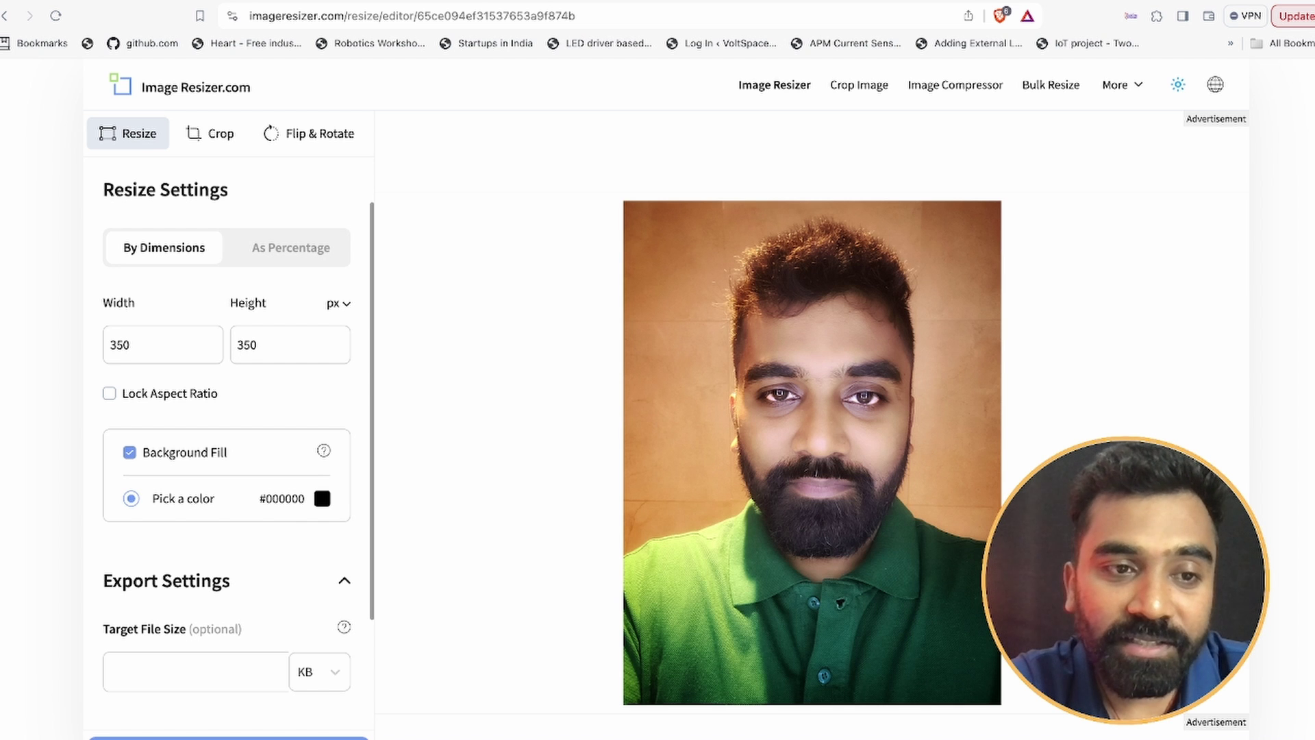
scroll(226, 445, "down", 2)
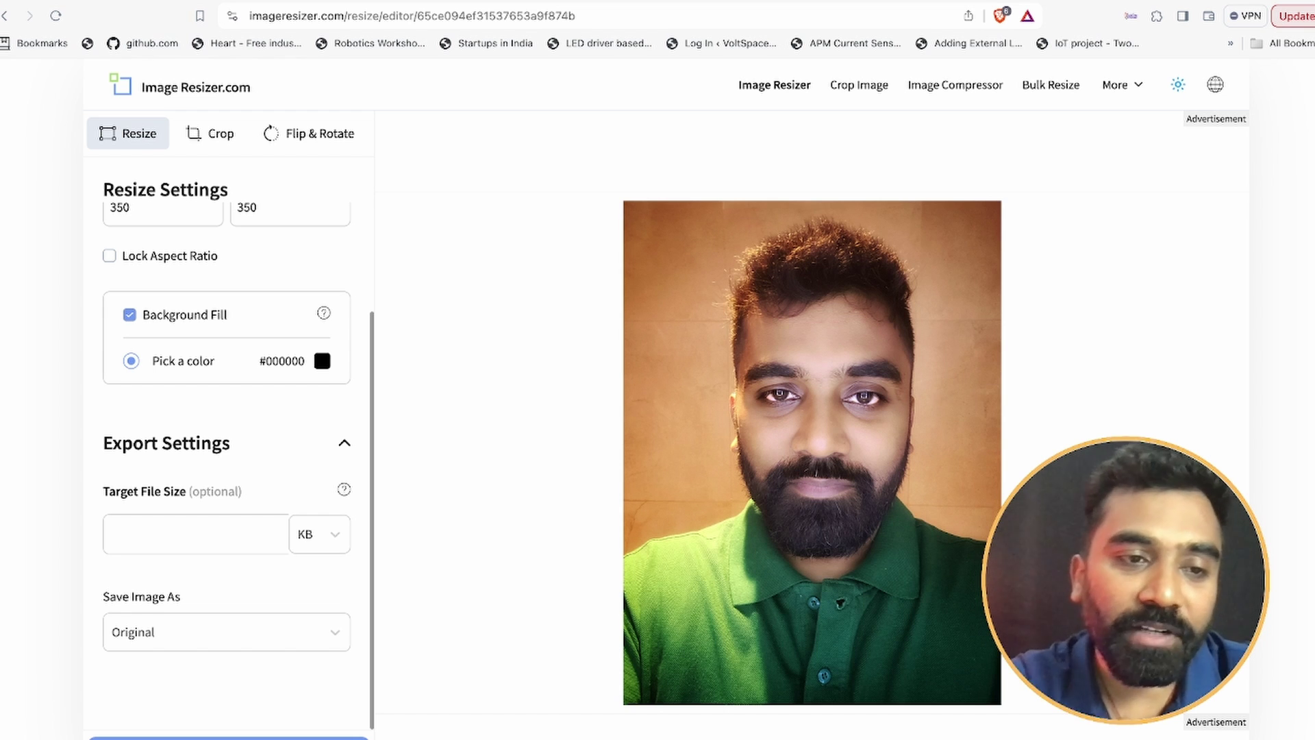
- Enter a 200 KB target file size and resize the portrait photo
left_click(195, 533)
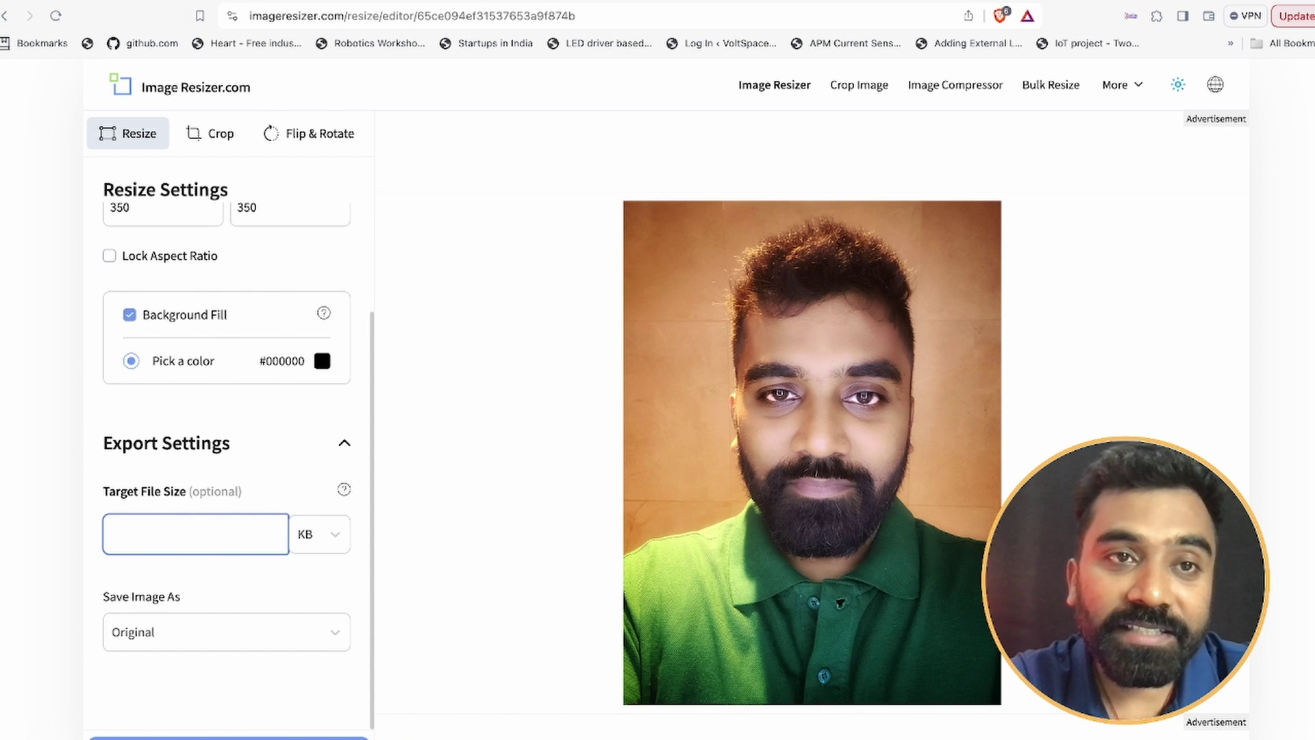
key("ctrl+Tab")
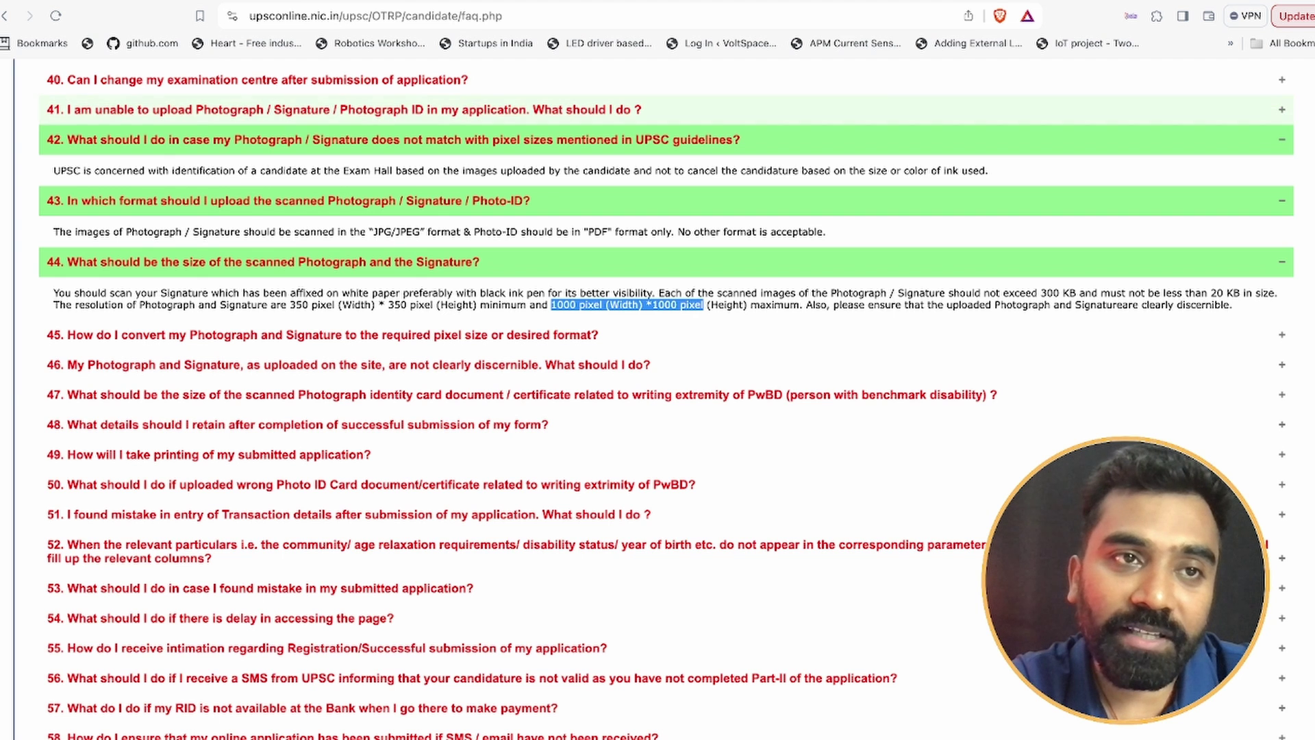
key("ctrl+shift+Tab")
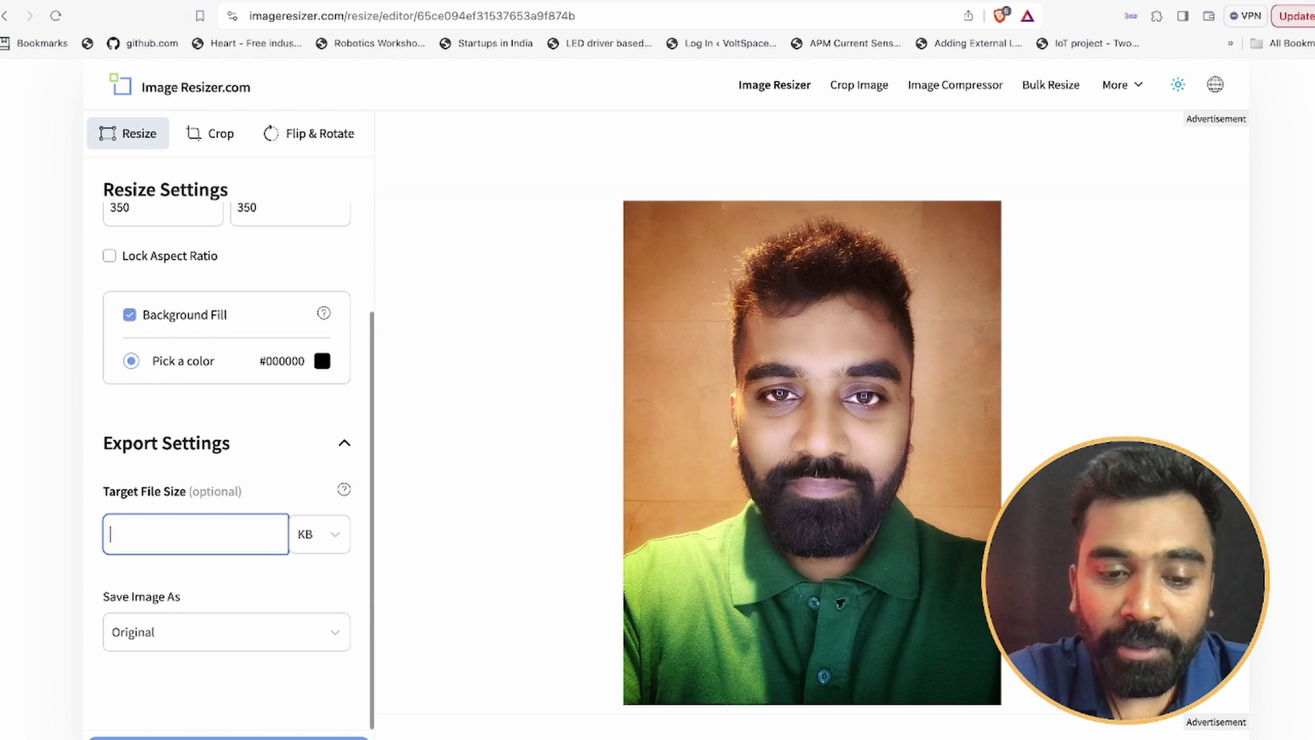
type("200")
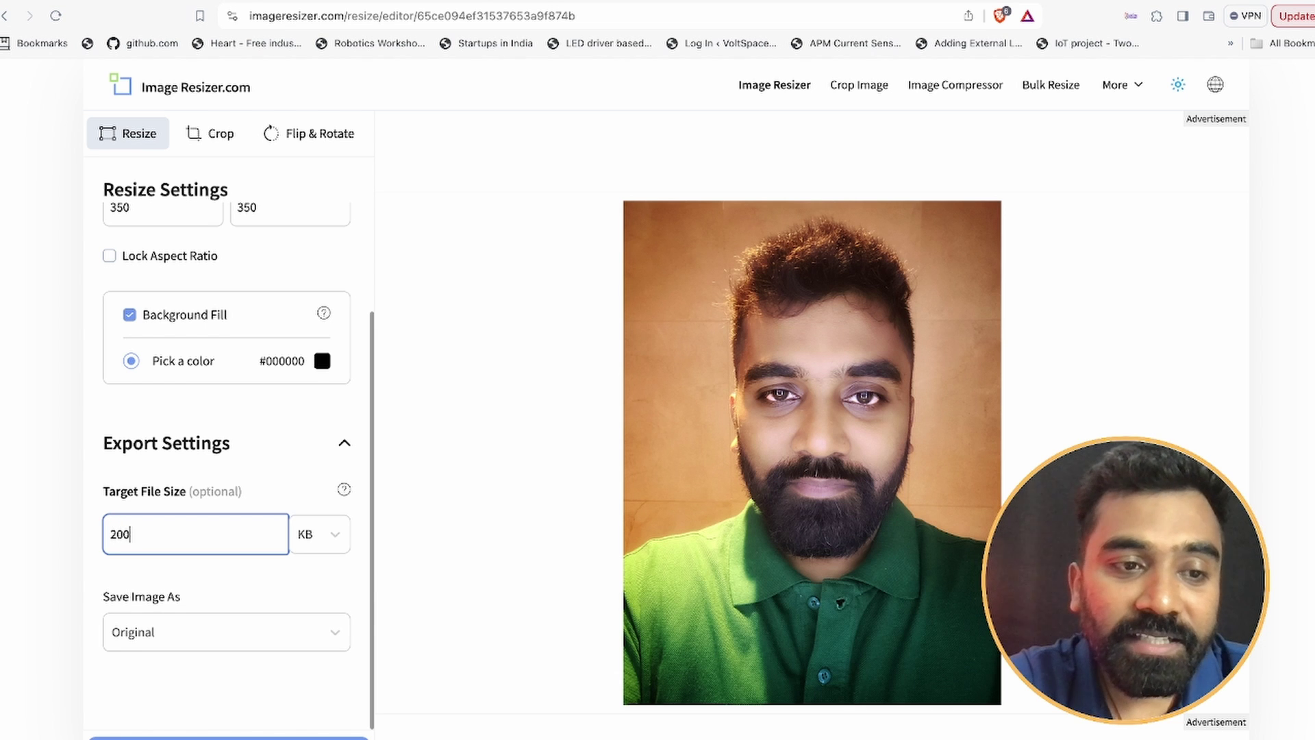
scroll(237, 465, "up", 1)
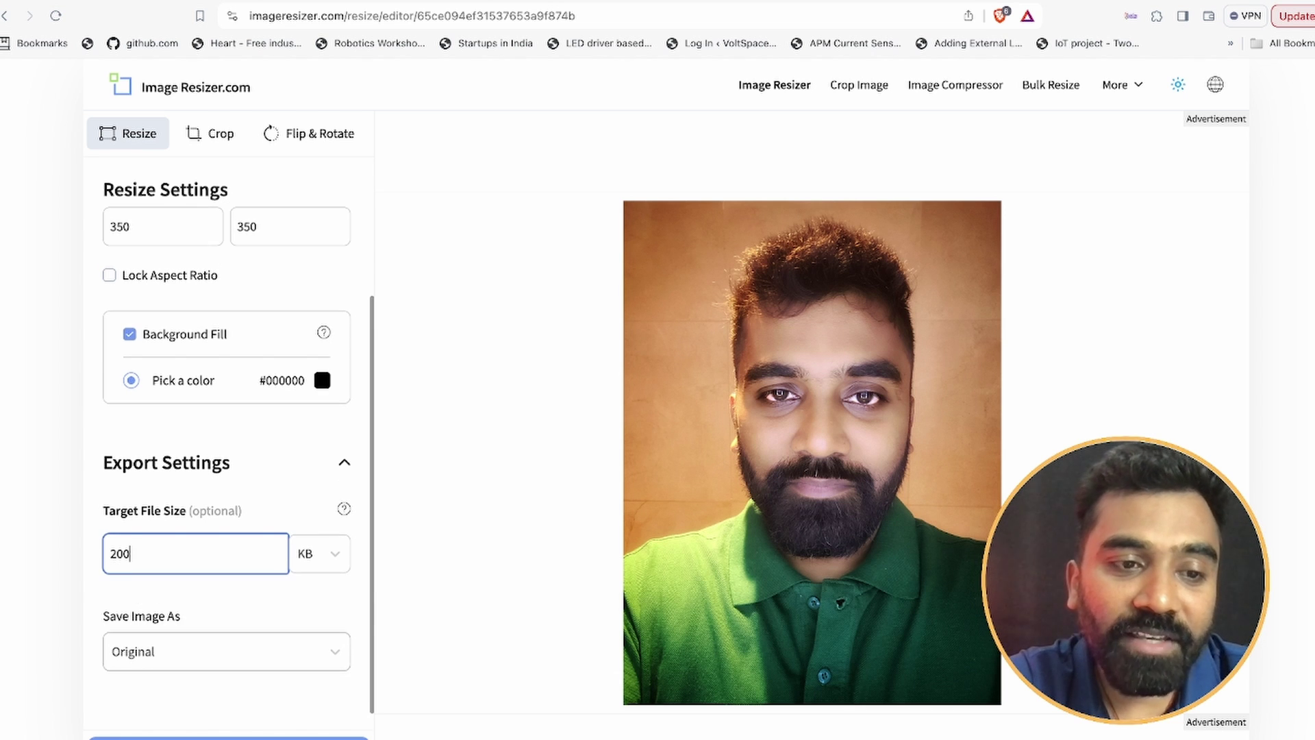
key("Return")
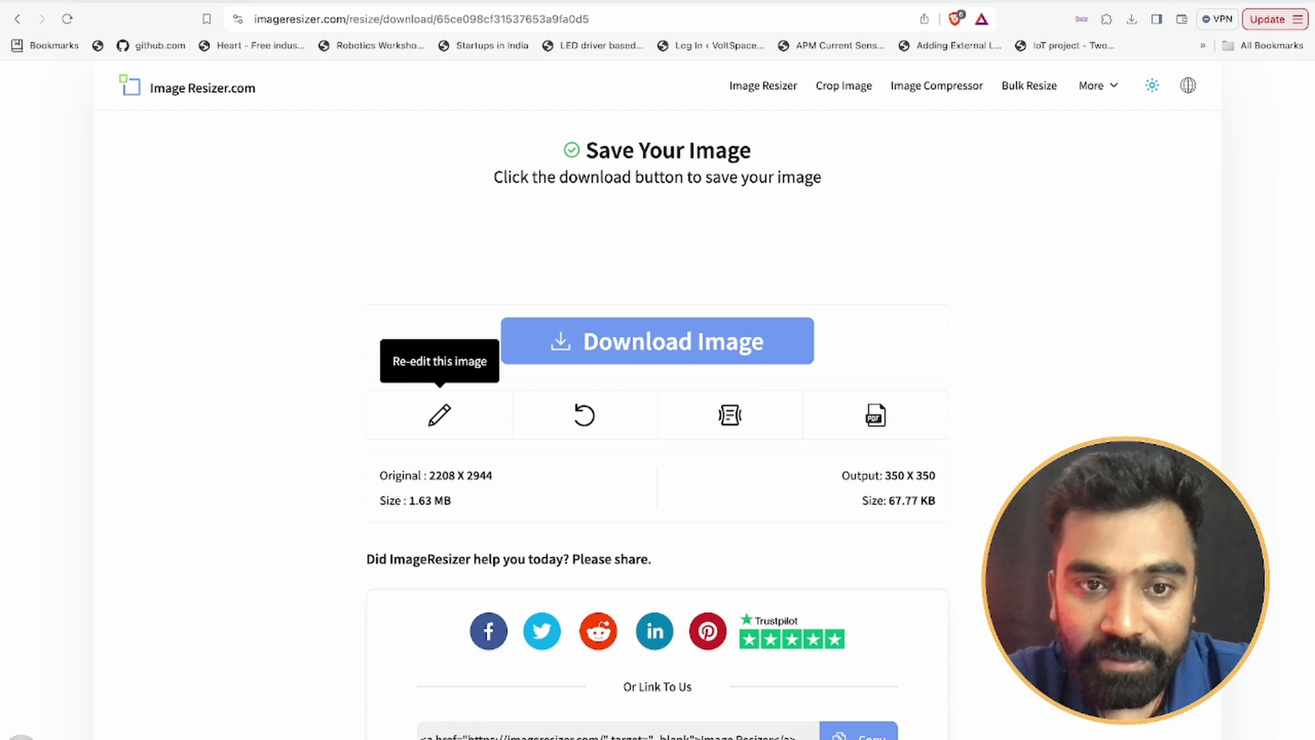
- Load the signature, set width 350 with aspect ratio unlocked and a 150 KB target, then resize
left_click(584, 415)
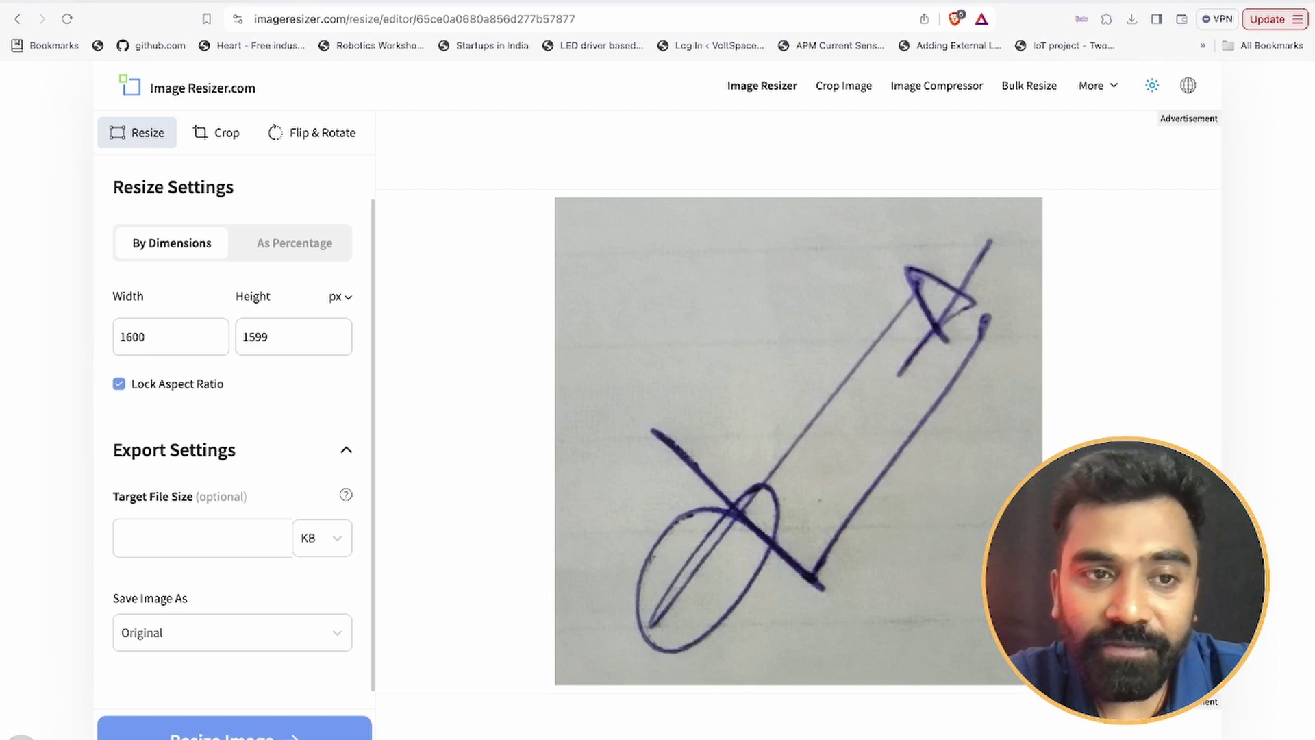
double_click(132, 336)
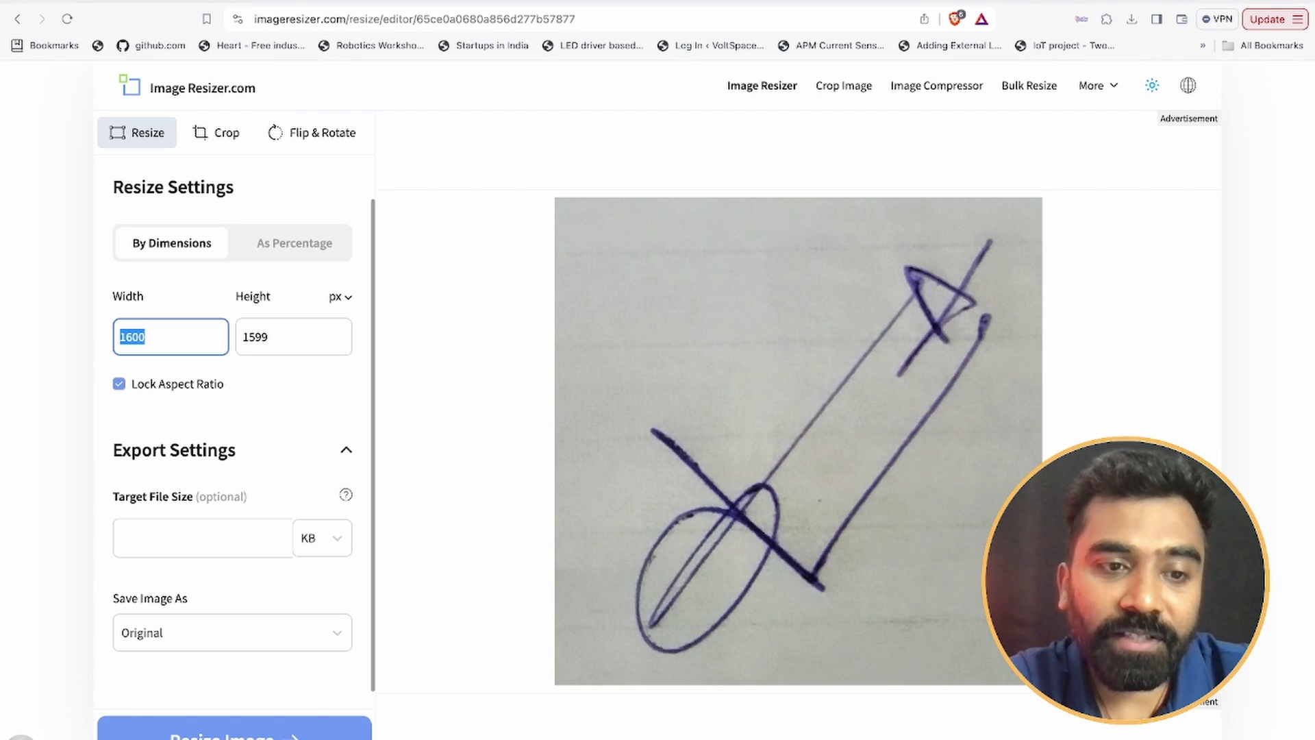
type("350")
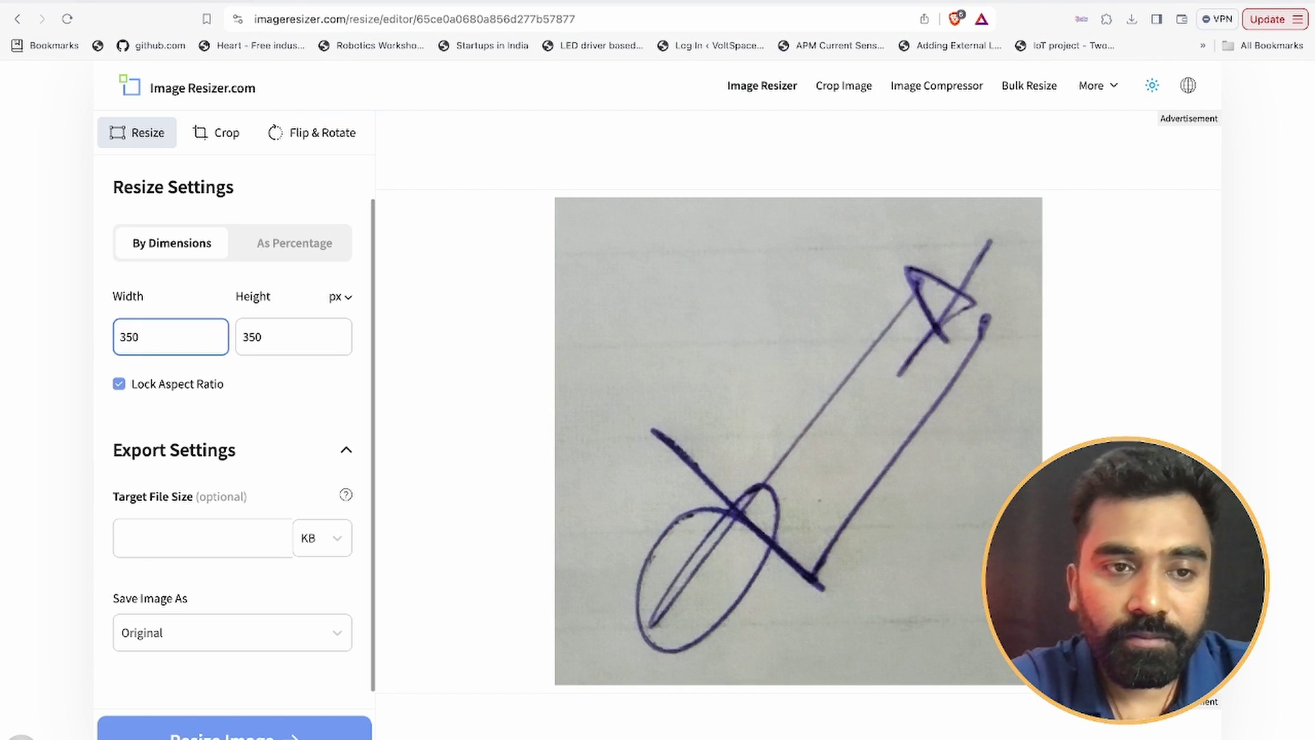
left_click(119, 383)
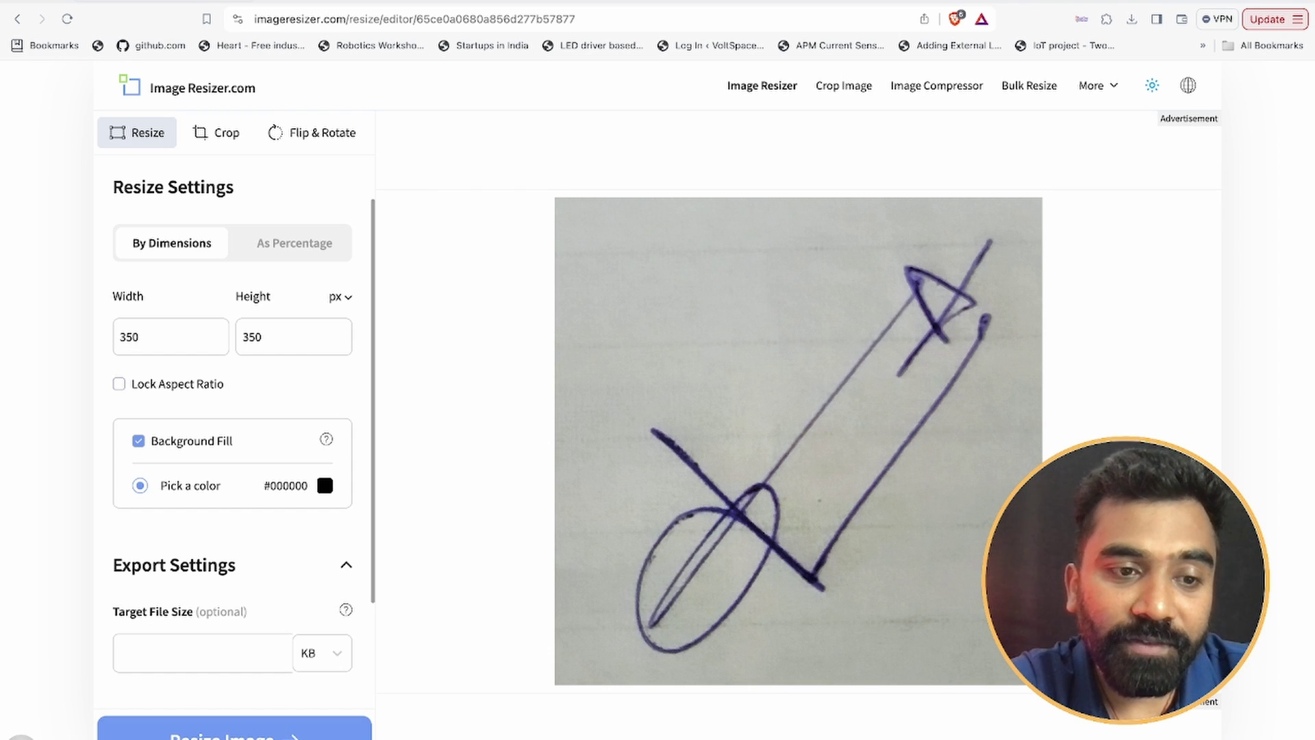
left_click(202, 652)
type("150")
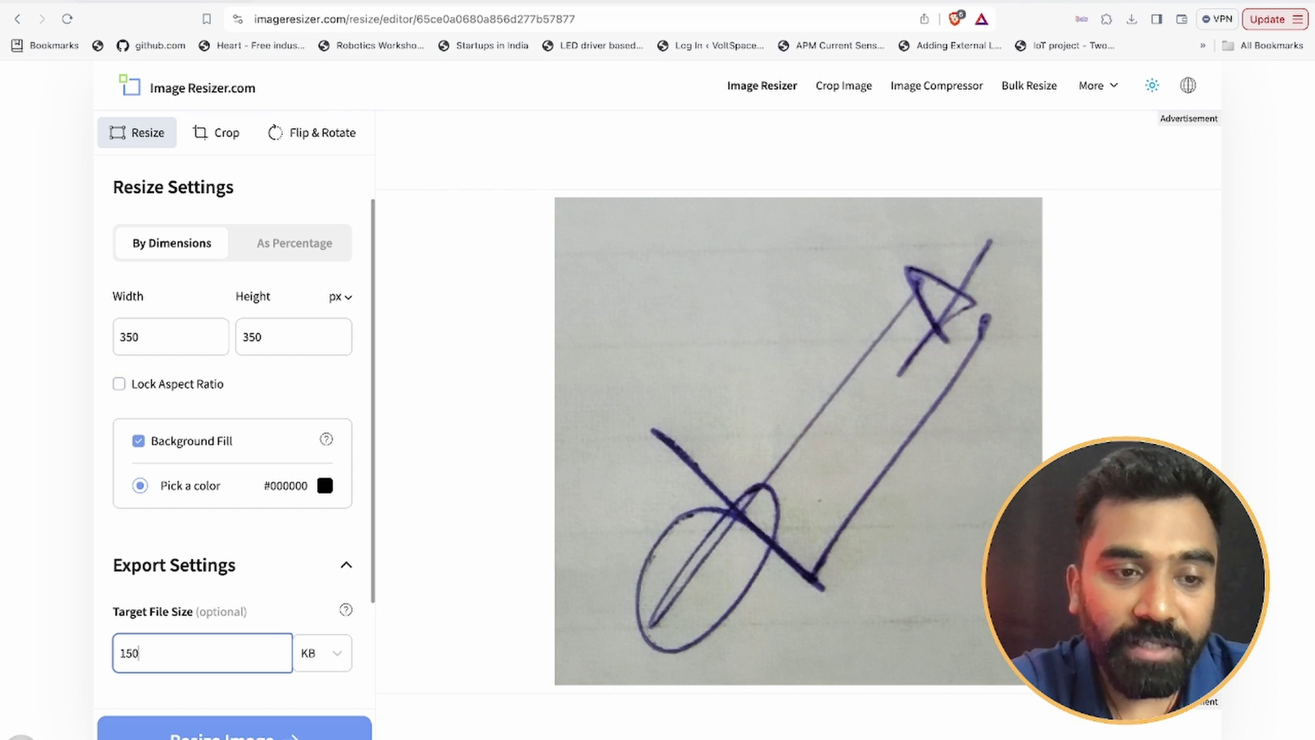
key("Return")
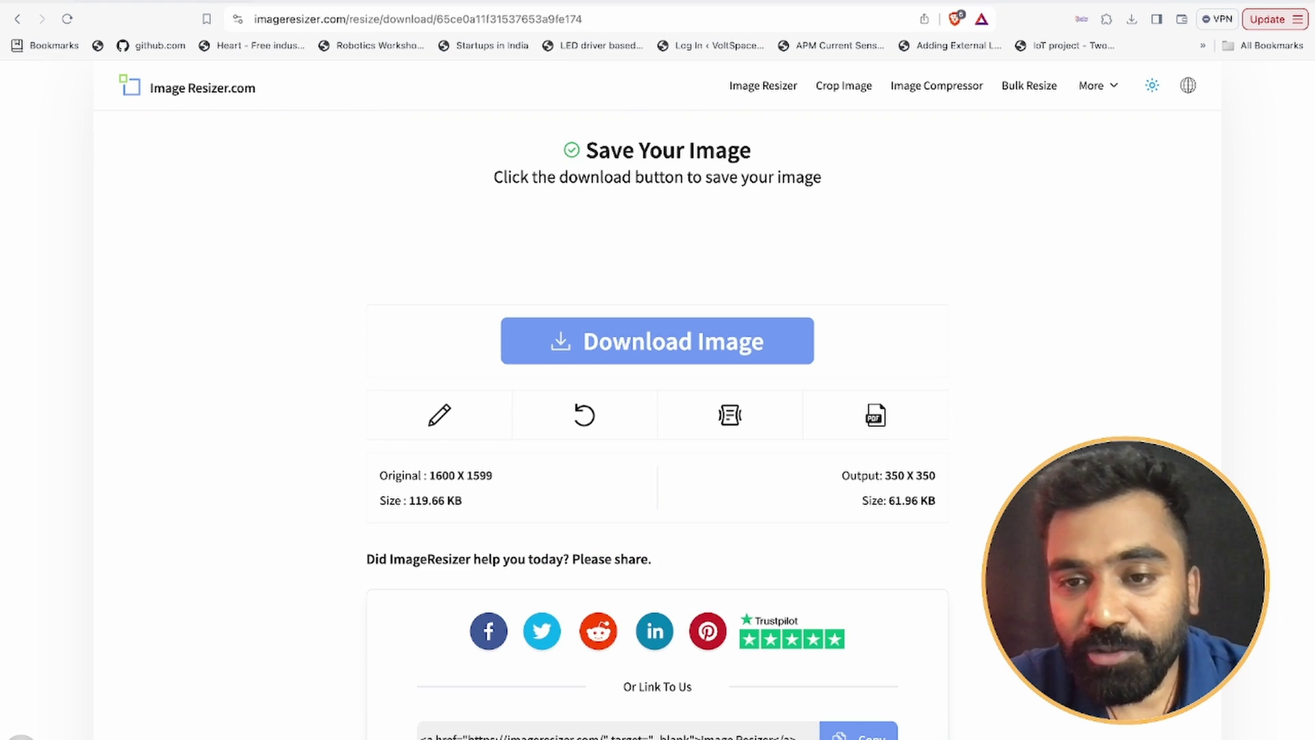
- Compare the signature's 350 × 350 output with the UPSC 20 KB minimum file size
left_click_drag(885, 475, 935, 501)
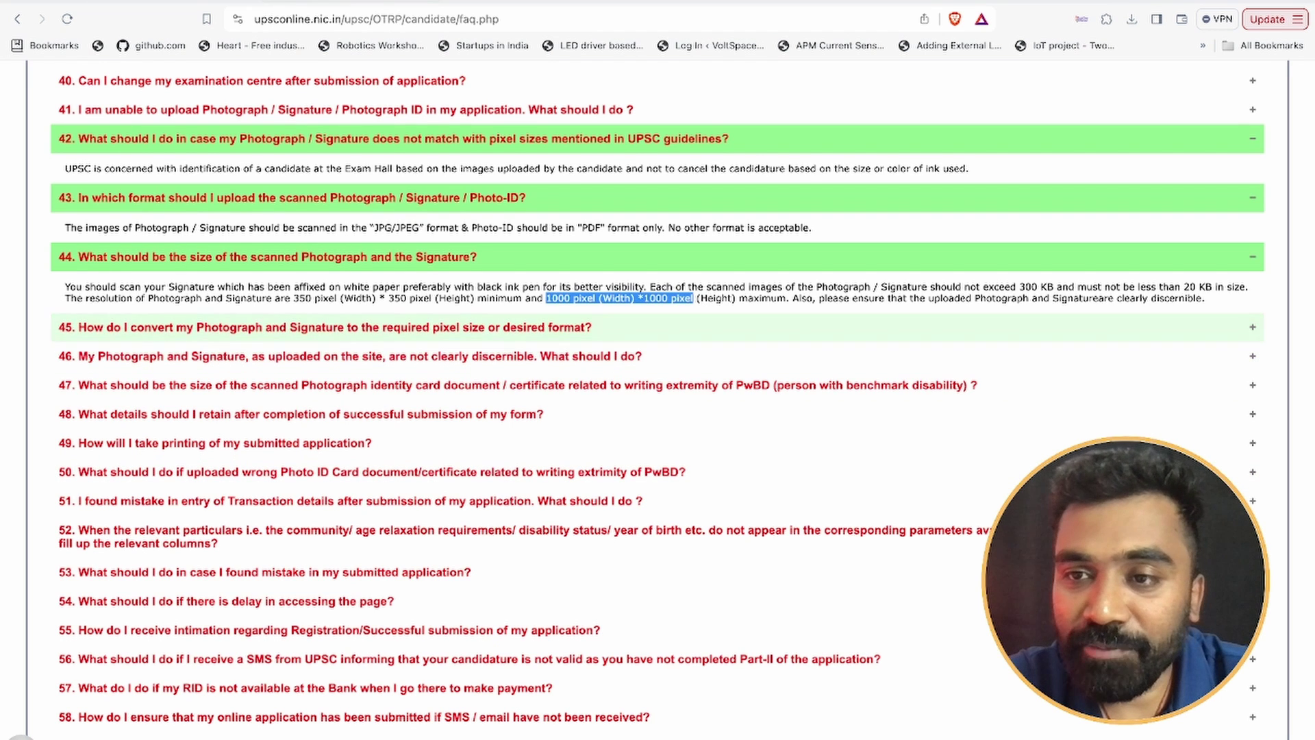
left_click_drag(1183, 287, 1212, 287)
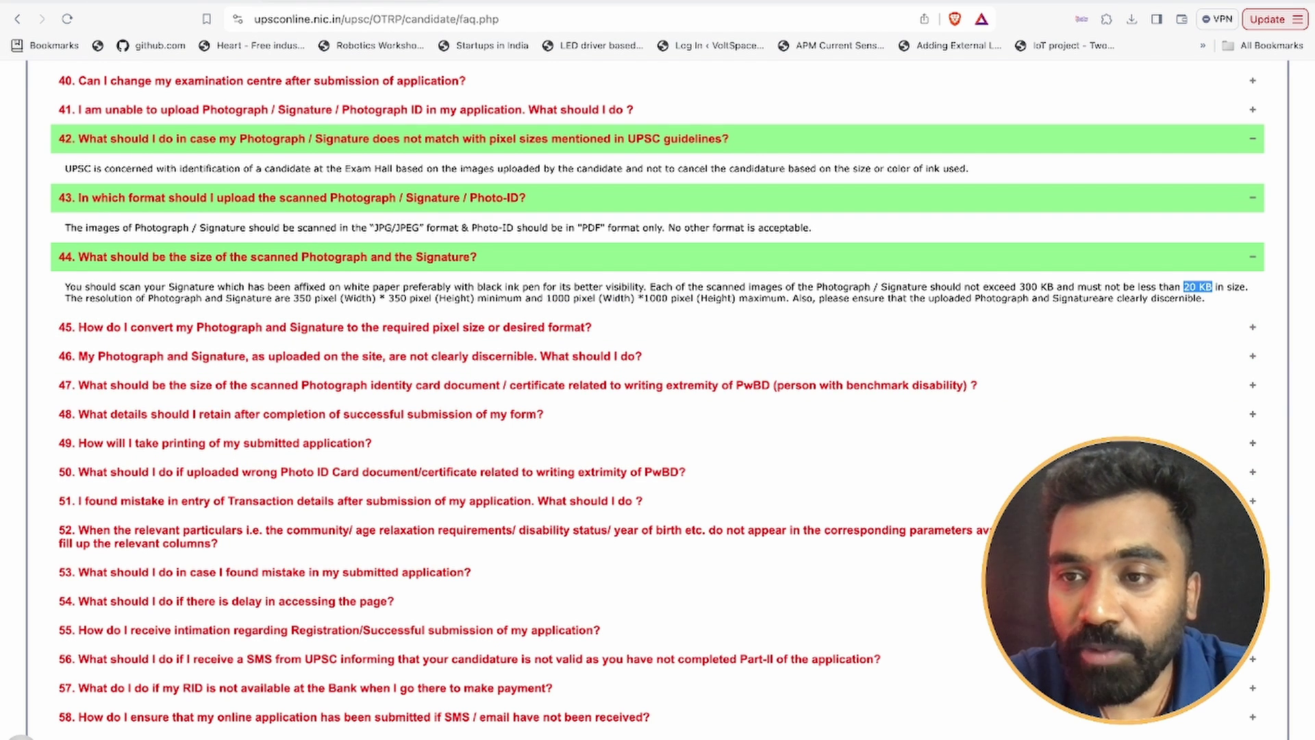